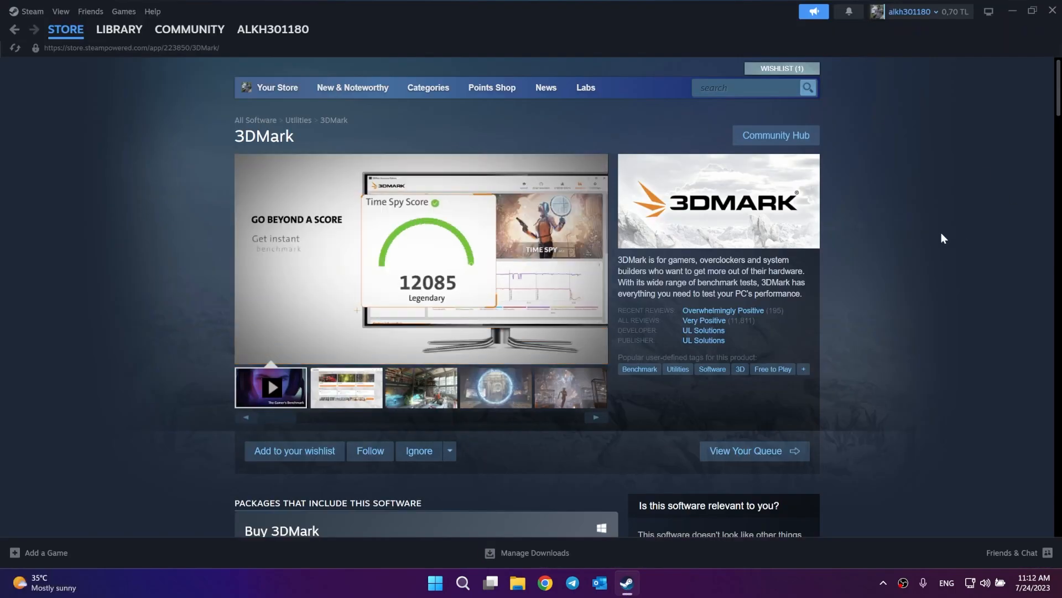
Step: Scroll down the 3DMark store page to the Buy 3DMark package and its price
scroll(896, 300, "down", 2)
scroll(896, 321, "down", 2)
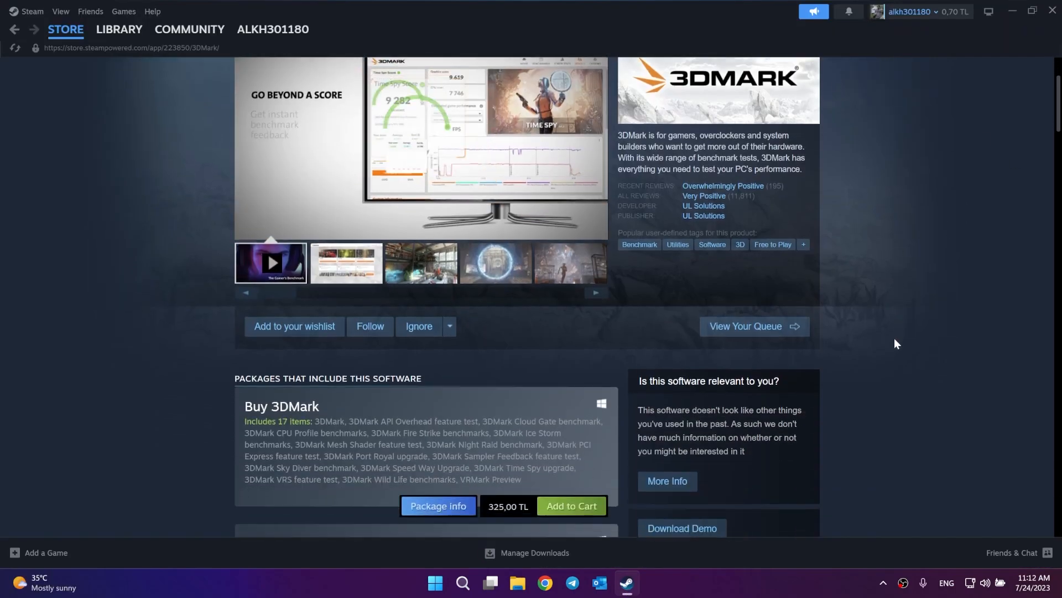
scroll(895, 341, "down", 2)
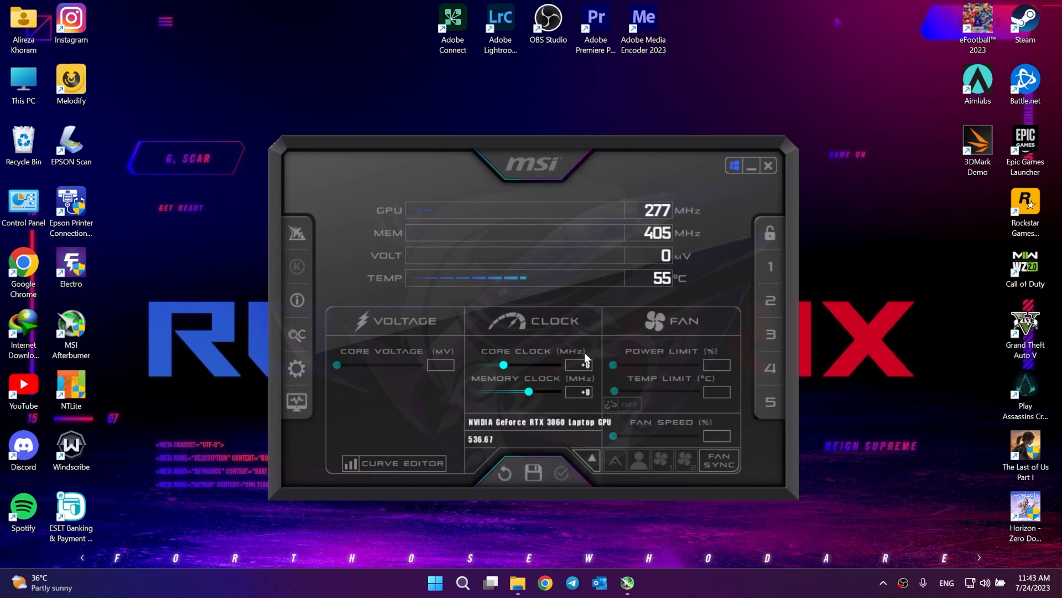
Step: Open and close the curve editor, then enter 100 as the core clock offset
left_click(425, 462)
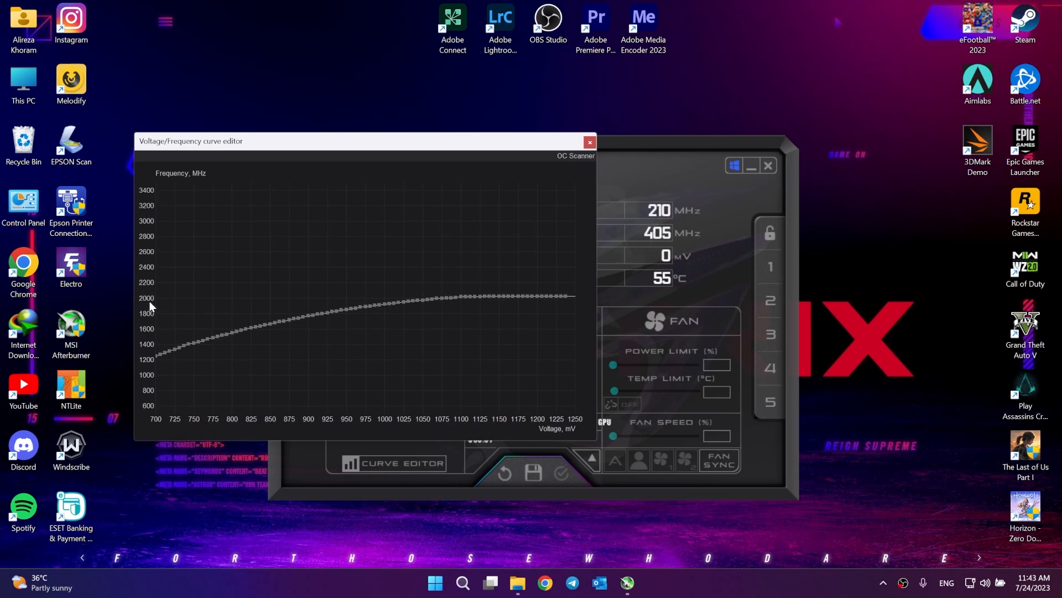
left_click(589, 142)
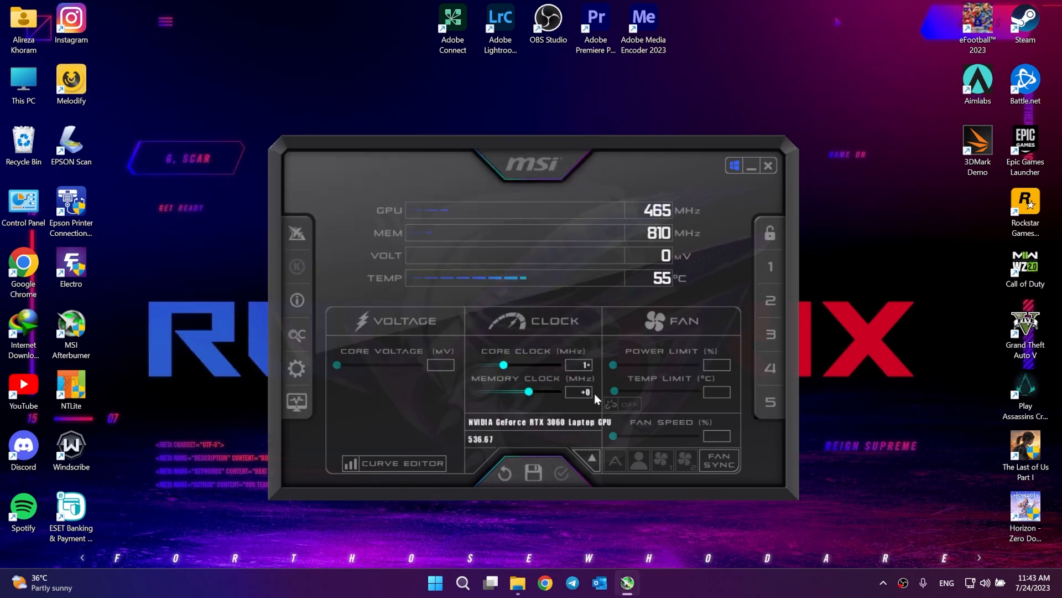
type("100")
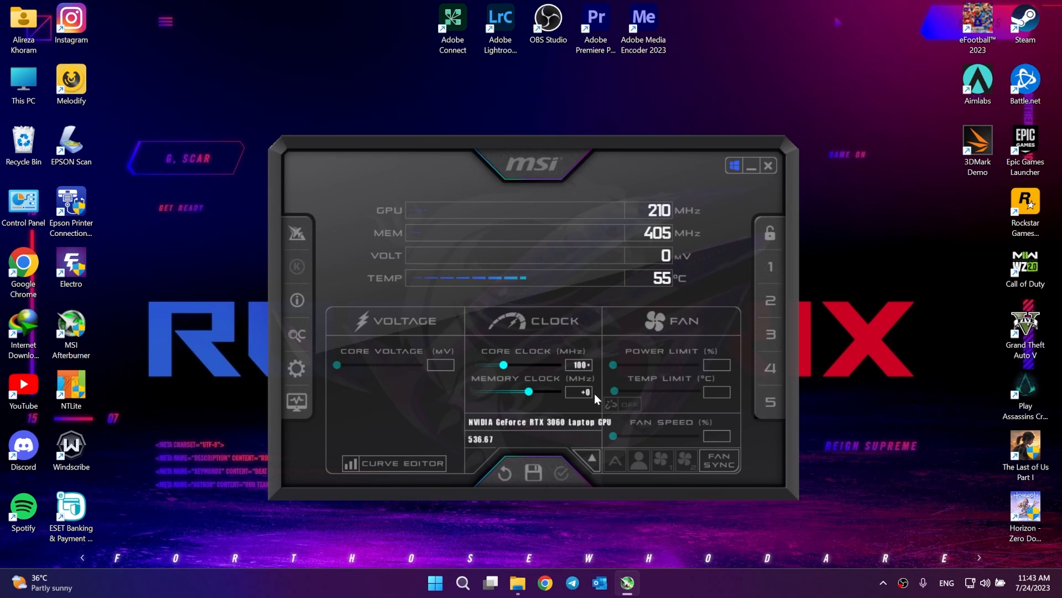
key("Return")
Step: Enter 50 in the Memory Clock box for a +50 MHz memory offset
mouse_move(579, 390)
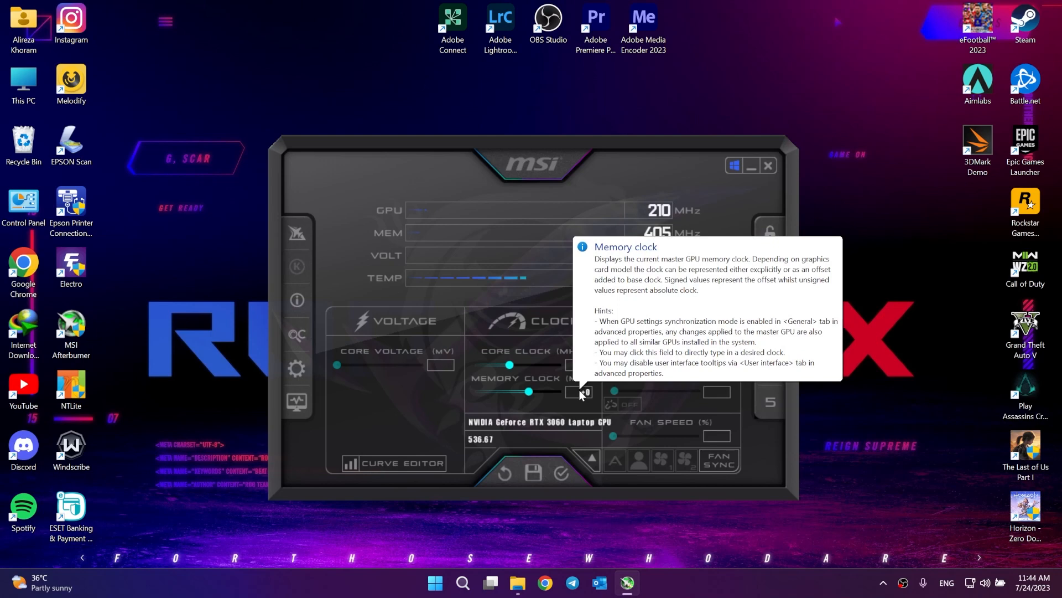
left_click(580, 392)
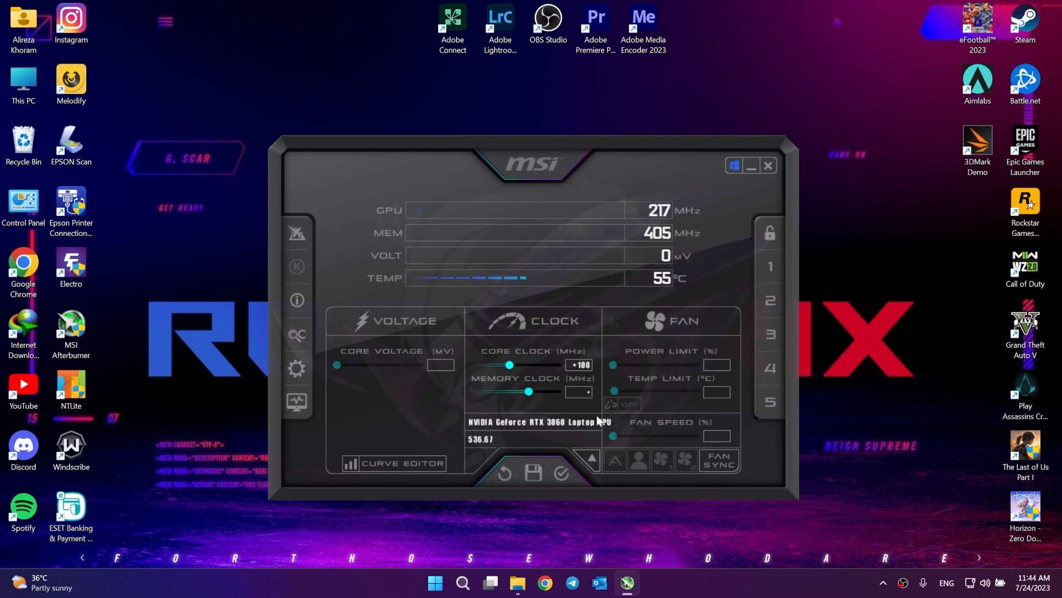
type("50")
key("Return")
Step: Select the core clock offset, then commit a +60 MHz memory clock offset
mouse_move(588, 368)
left_click(590, 364)
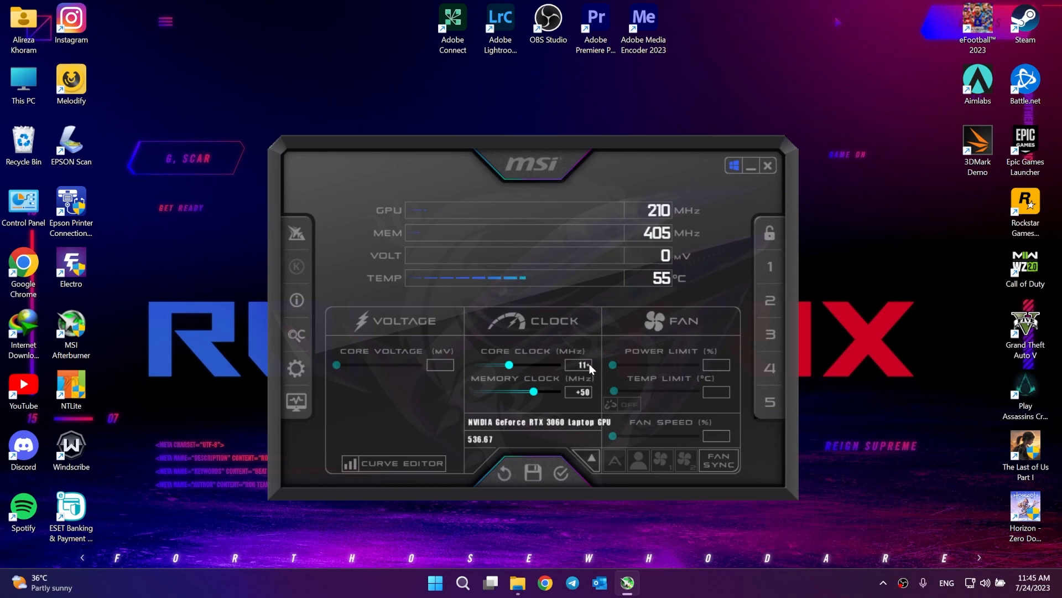
left_click(581, 392)
key("Return")
Step: Change the offsets to +150 MHz core clock and +100 MHz memory clock
left_click(579, 364)
type("150")
key("Return")
left_click(581, 392)
type("100")
key("Return")
Step: Settle on +140 MHz core clock and +90 MHz memory clock offsets
left_click(576, 365)
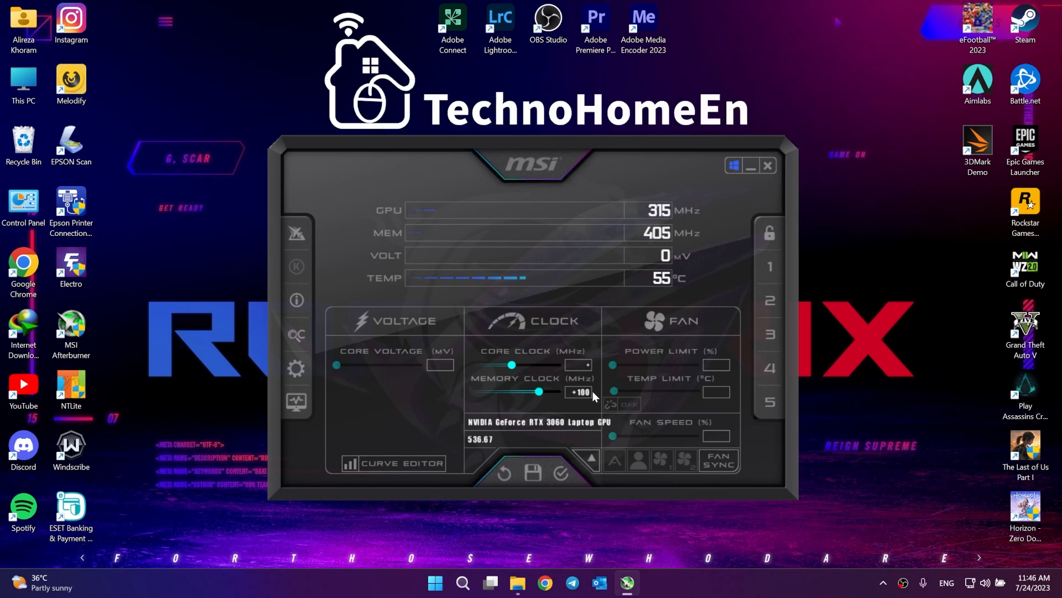
type("14")
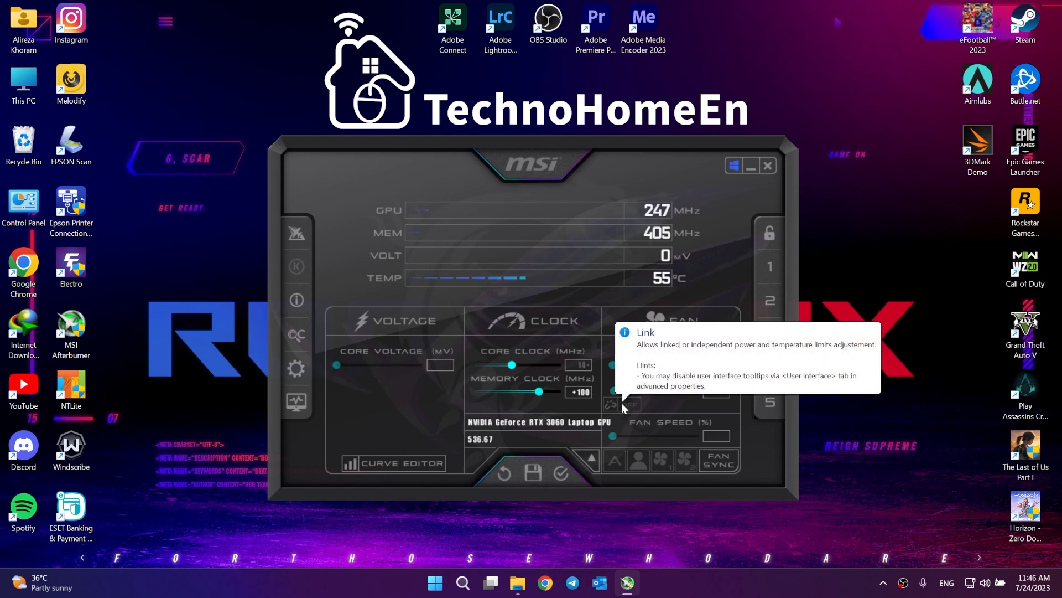
type("0")
key("Return")
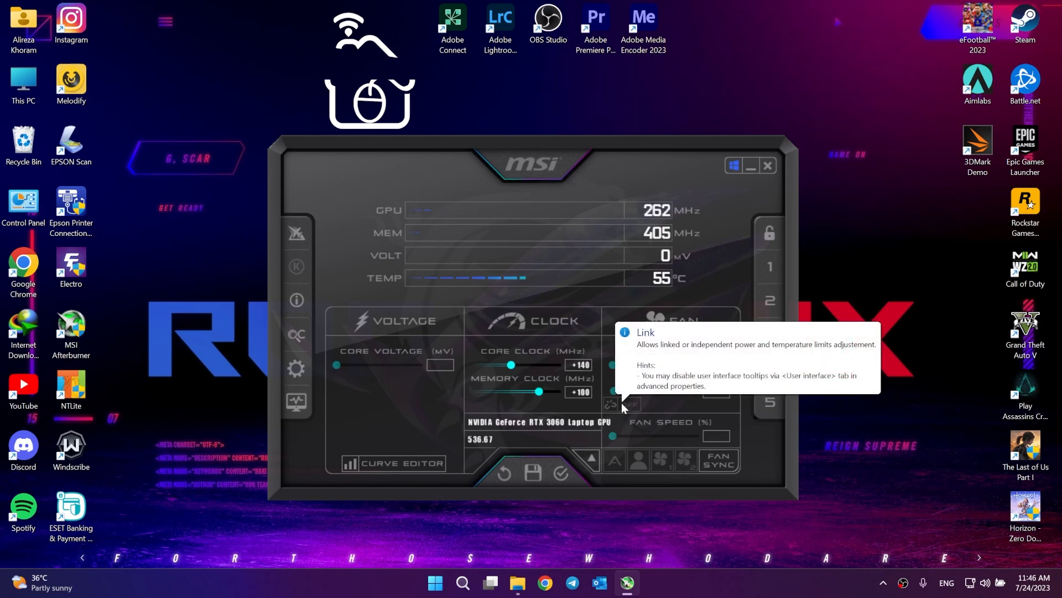
left_click(584, 393)
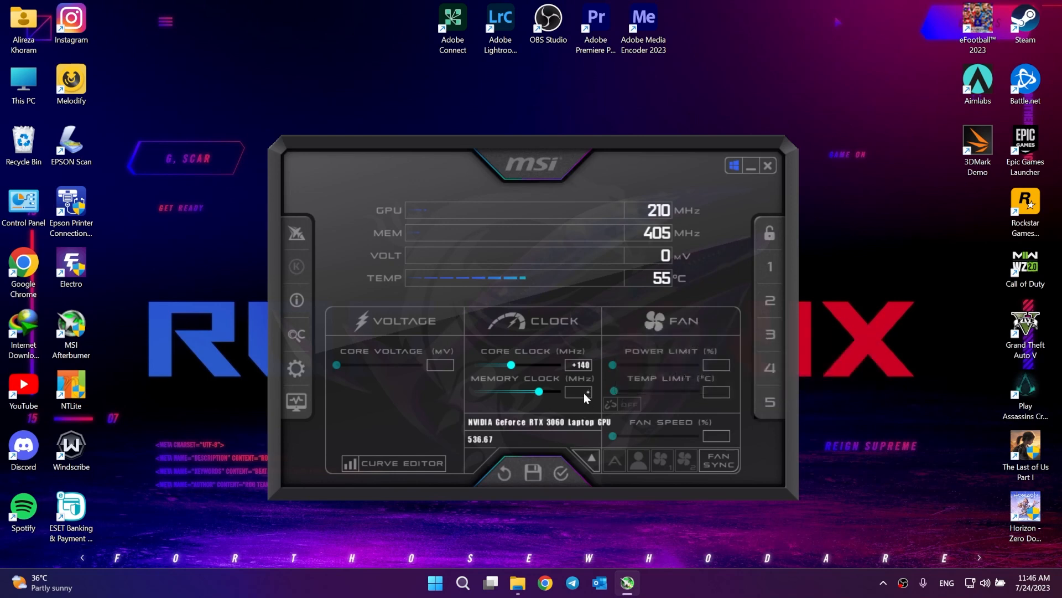
key("Return")
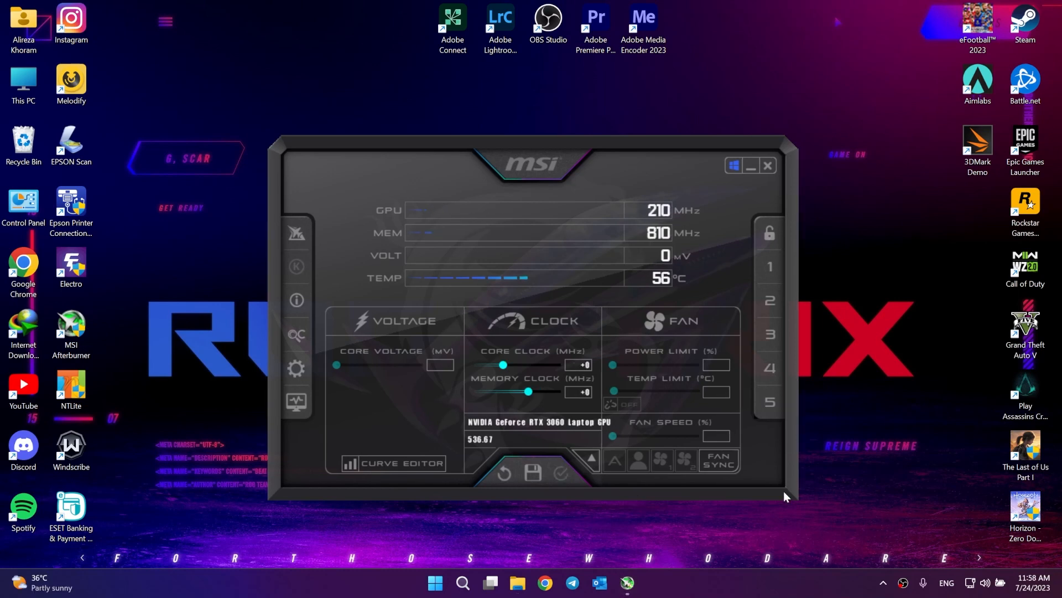
Step: Reset the clock offsets to defaults and open the Voltage/Frequency curve editor
left_click(513, 481)
left_click(390, 466)
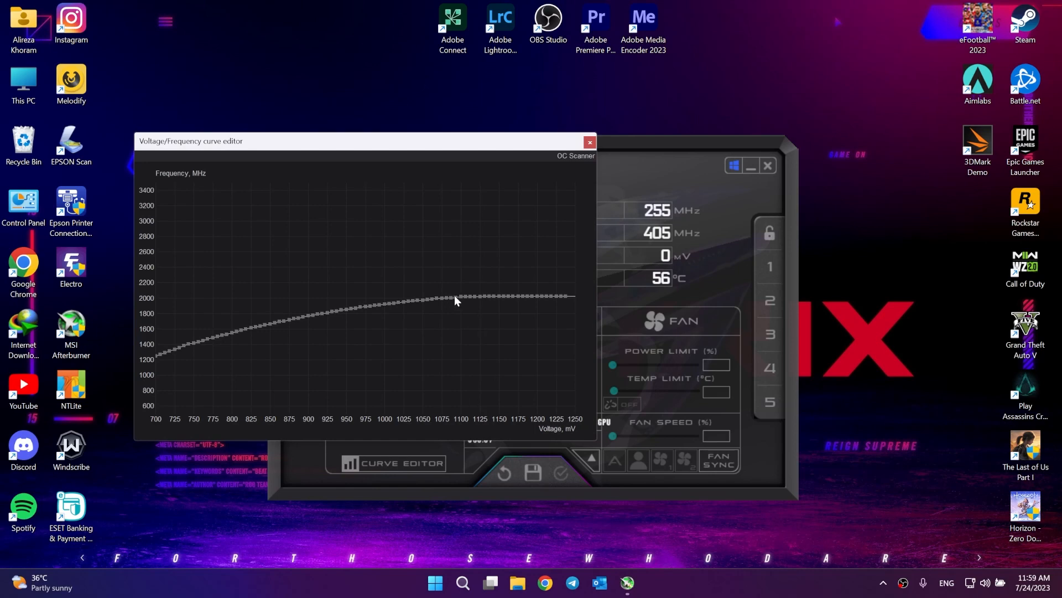
mouse_move(462, 298)
Step: Nudge the 1093, 1087 and 1075 mV curve points up, reaching about 2017 MHz
key("Up")
key("Up")
key("Up")
key("Up")
key("Up")
key("Up")
key("Up")
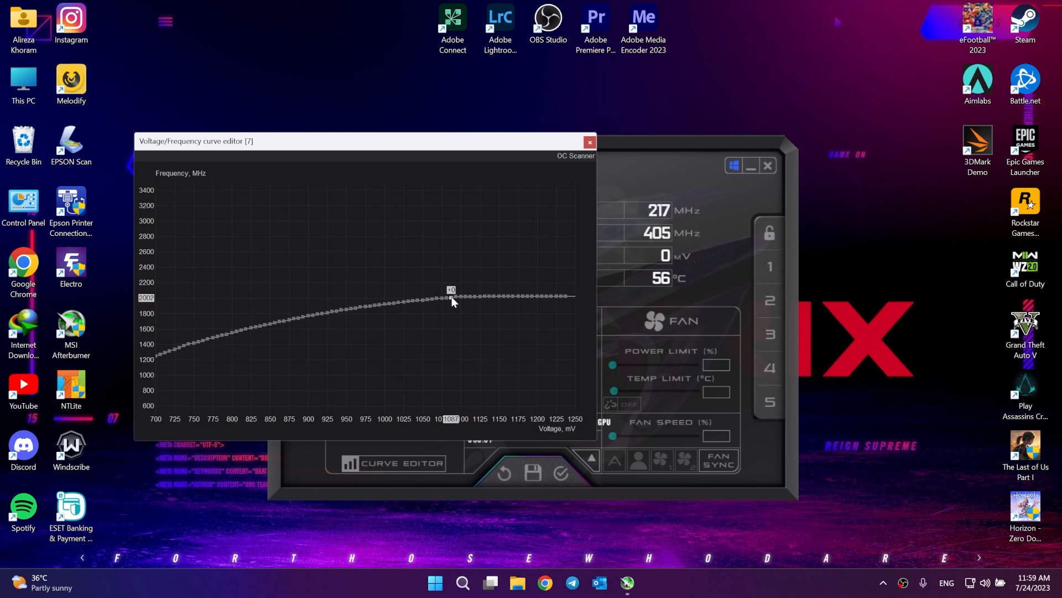
key("Up")
key("Up")
key("Up")
key("Up")
key("Up")
key("Up")
key("Up")
key("Up")
key("Up")
key("Up")
key("Up")
key("Up")
key("Up")
key("Up")
key("Up")
key("Up")
key("Up")
key("Up")
key("Up")
key("Up")
key("Up")
key("Up")
key("Up")
key("Up")
key("Up")
key("Up")
key("Up")
key("Up")
key("Up")
key("Up")
key("Up")
key("Up")
key("Up")
key("Up")
key("Up")
key("Up")
key("Up")
key("Up")
key("Up")
key("Up")
key("Up")
key("Up")
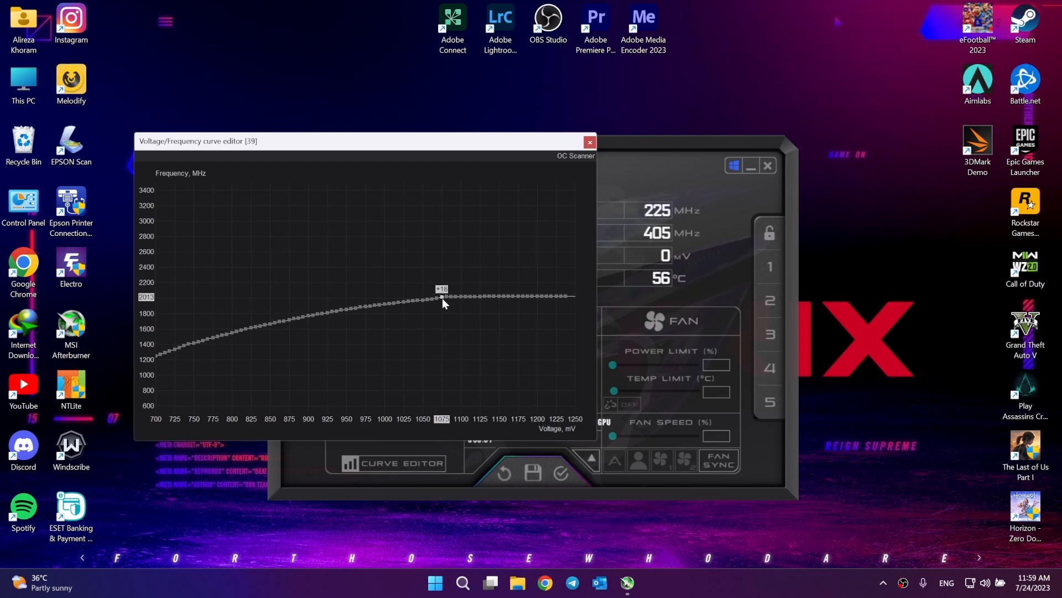
key("Up")
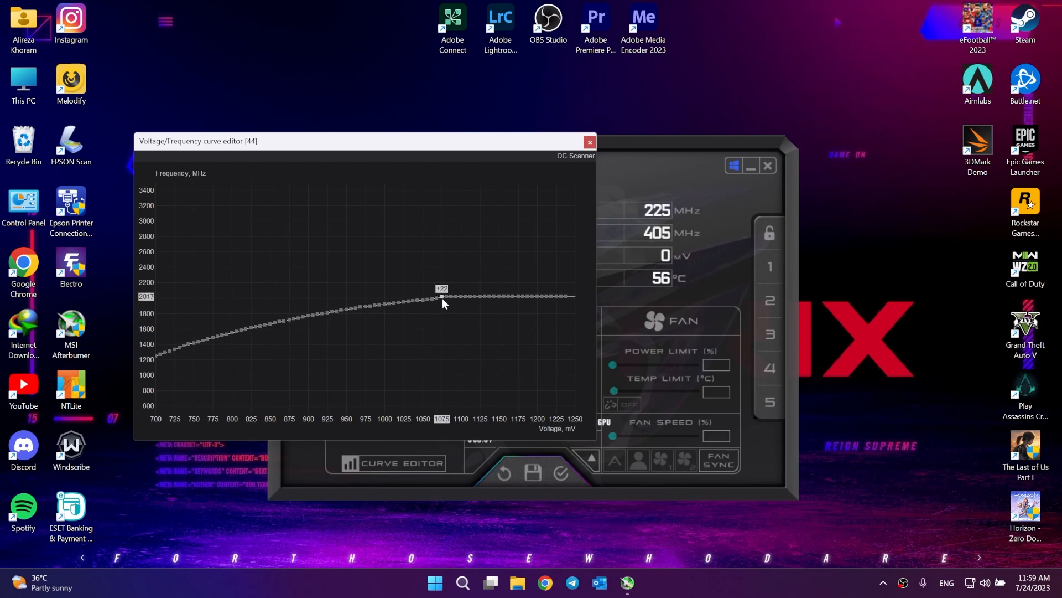